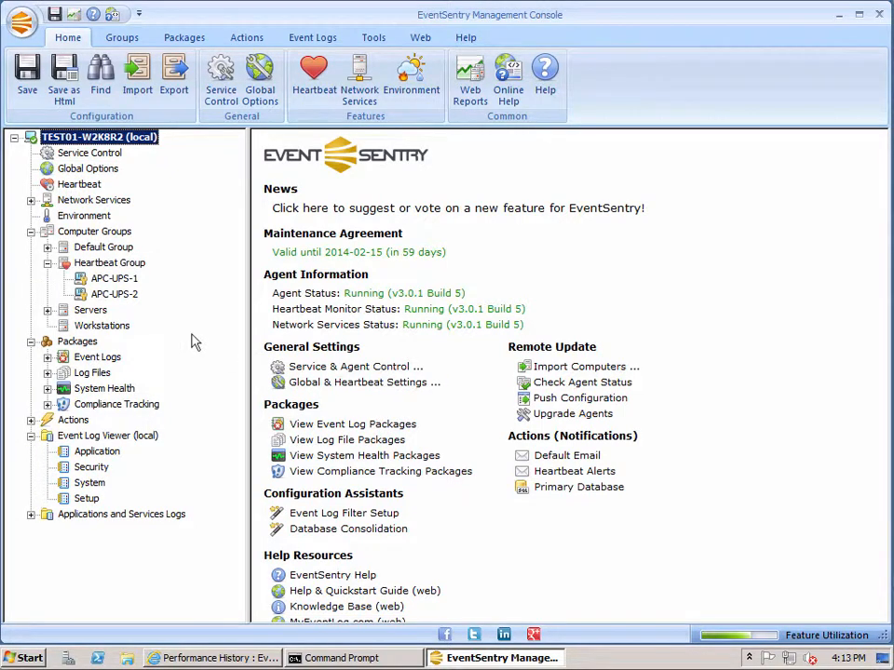
Add a computer with the host name PRINTER to the Heartbeat Group
click(128, 266)
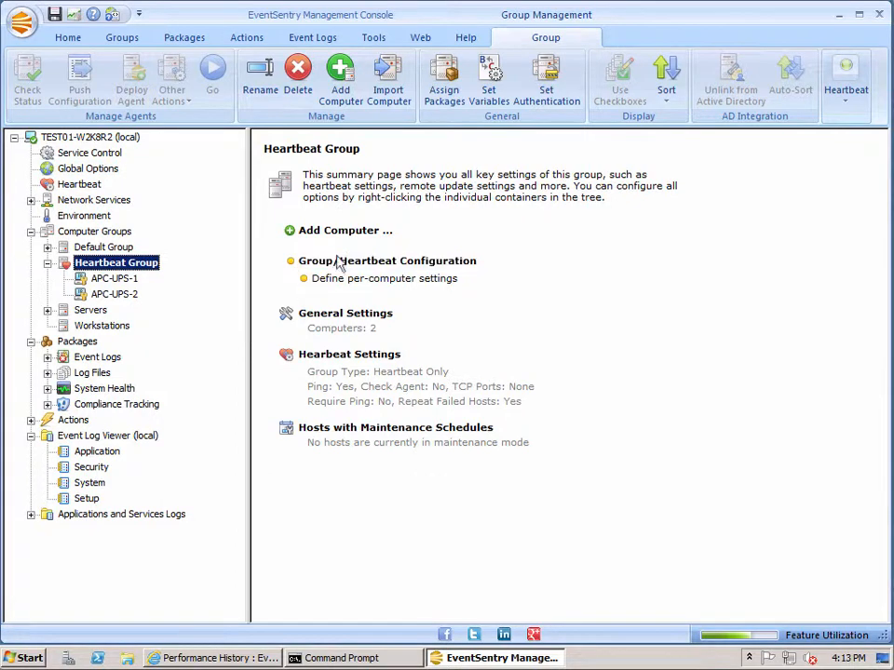
click(343, 76)
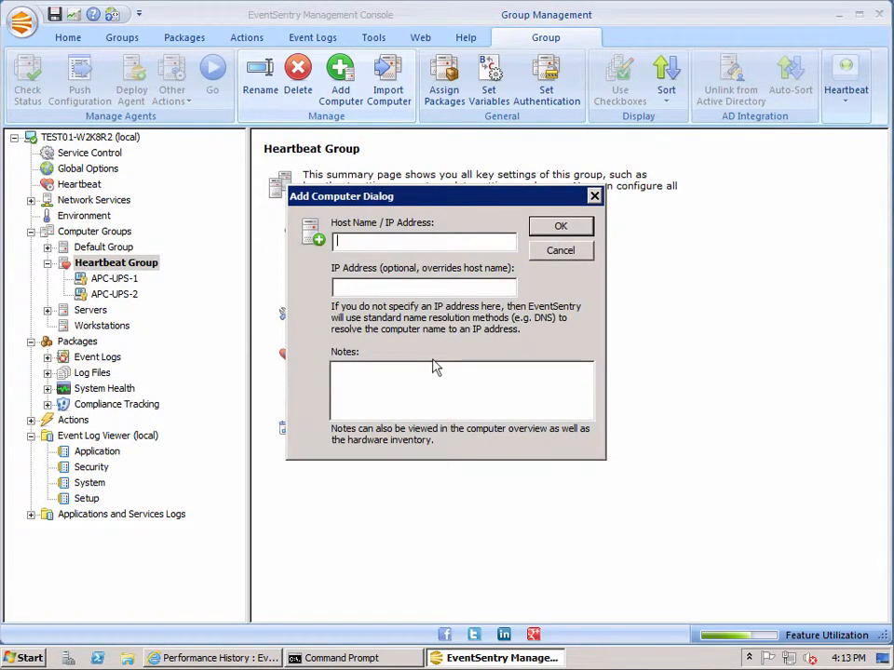
text(PRINTER)
click(562, 228)
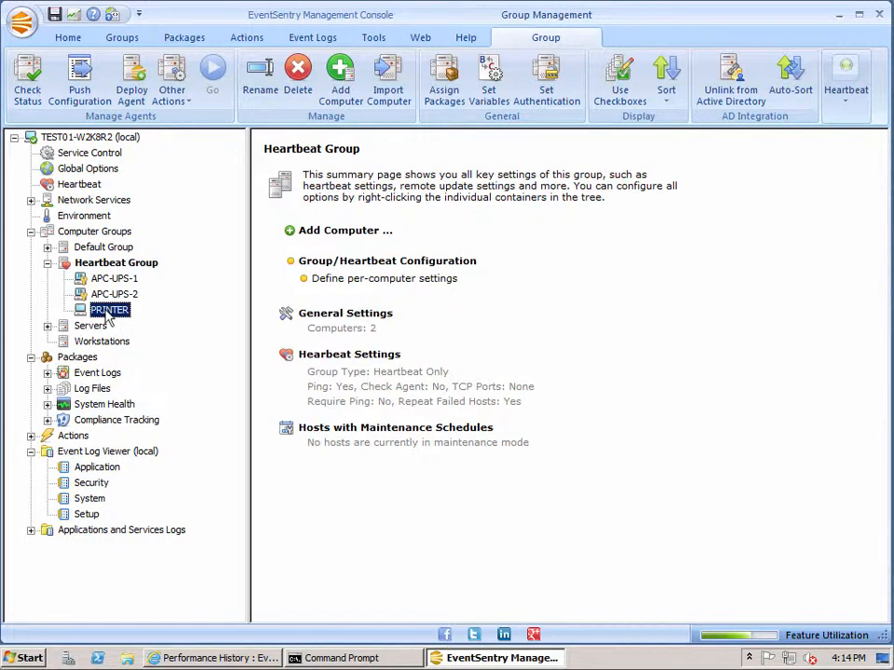
Edit the PRINTER host, setting its IP address to 192.168.6.20 and its notes to "Network Printer"
key(Return)
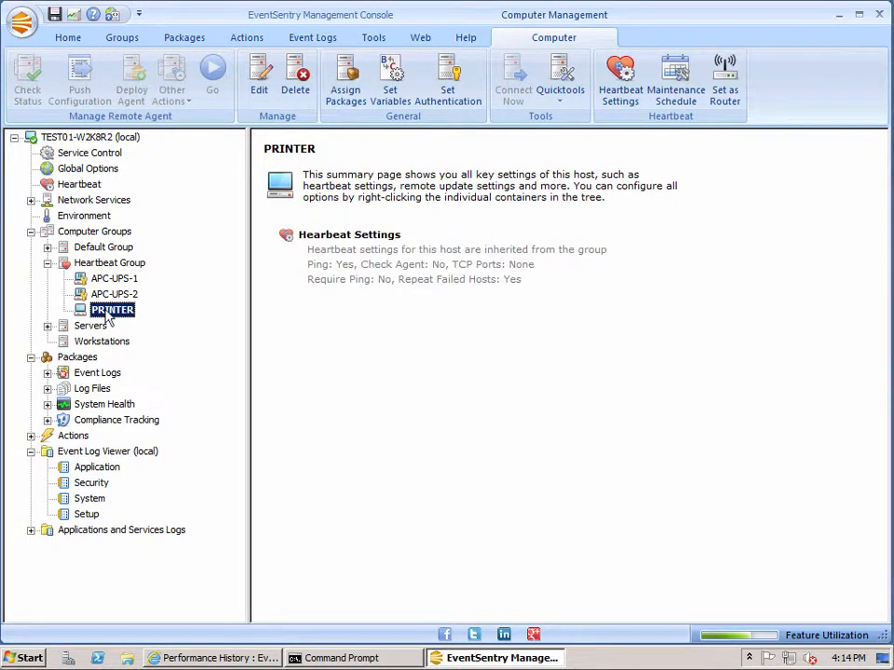
right_click(107, 316)
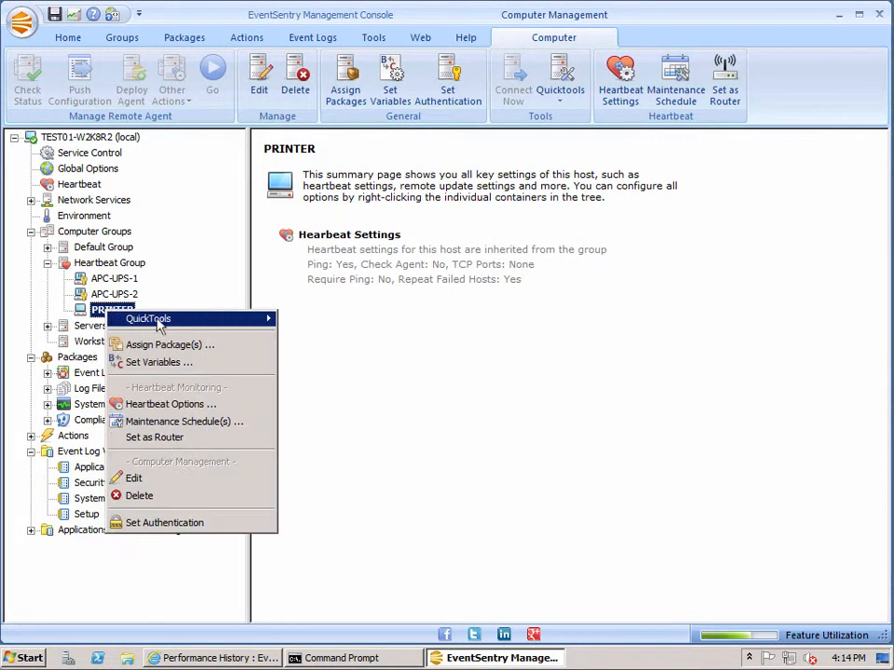
click(174, 489)
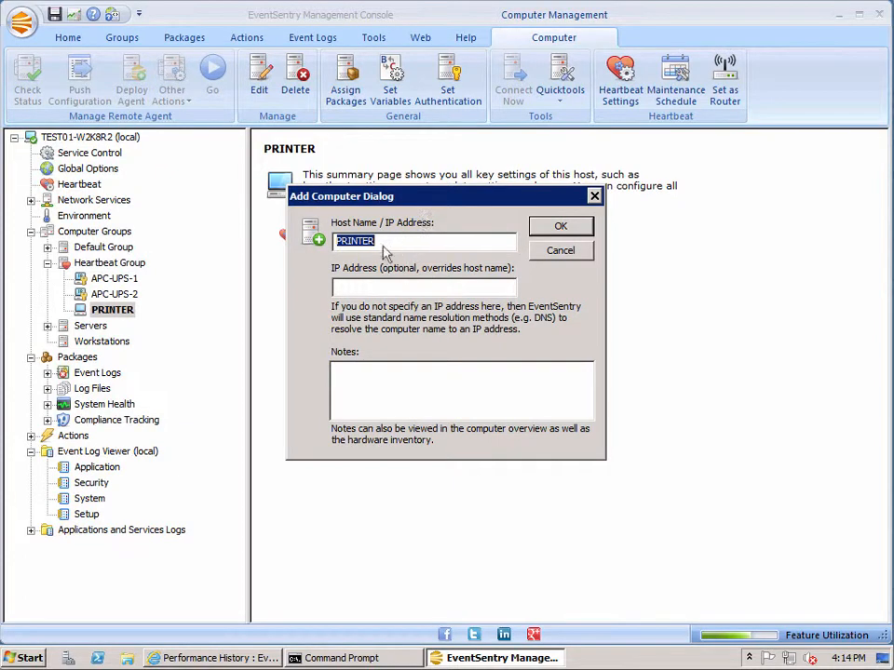
click(351, 292)
text(1)
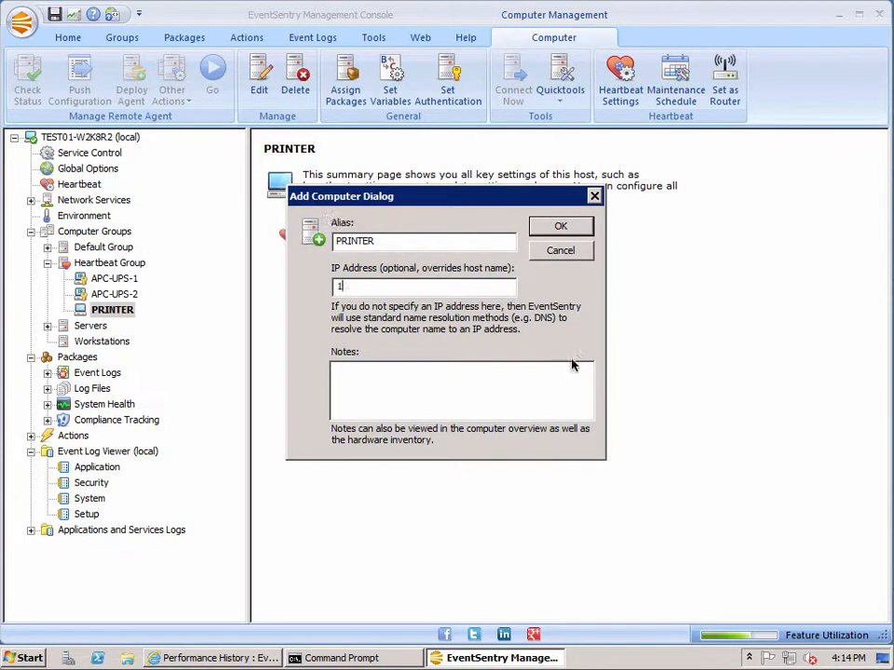
text(92.168.6.20)
click(514, 383)
text(Network Printer)
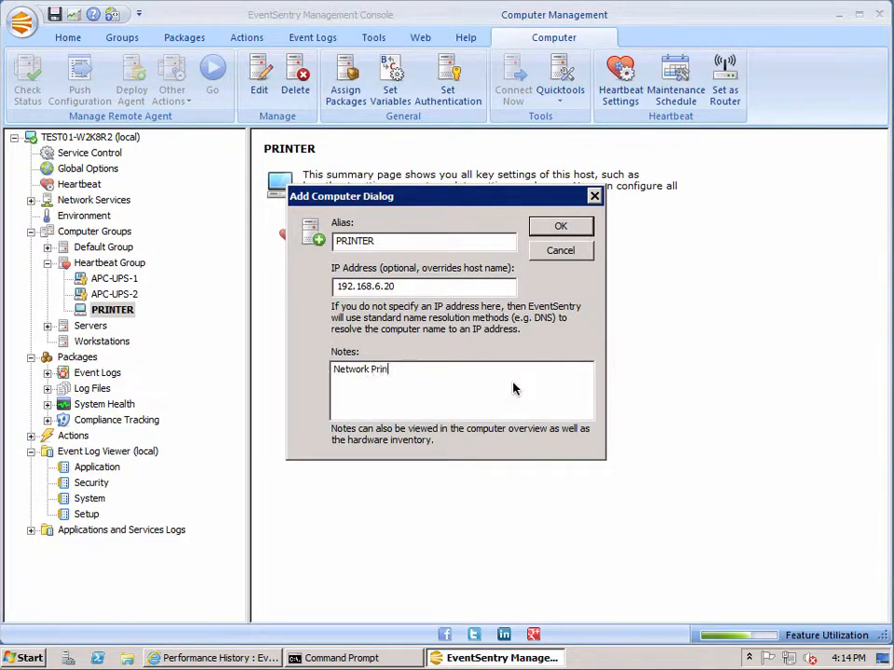
key(Return)
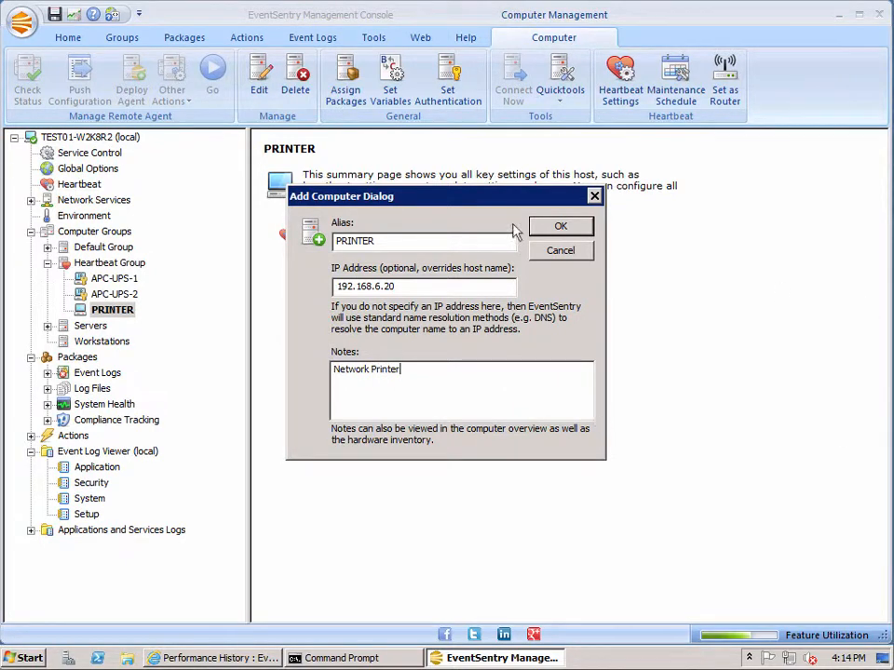
click(557, 229)
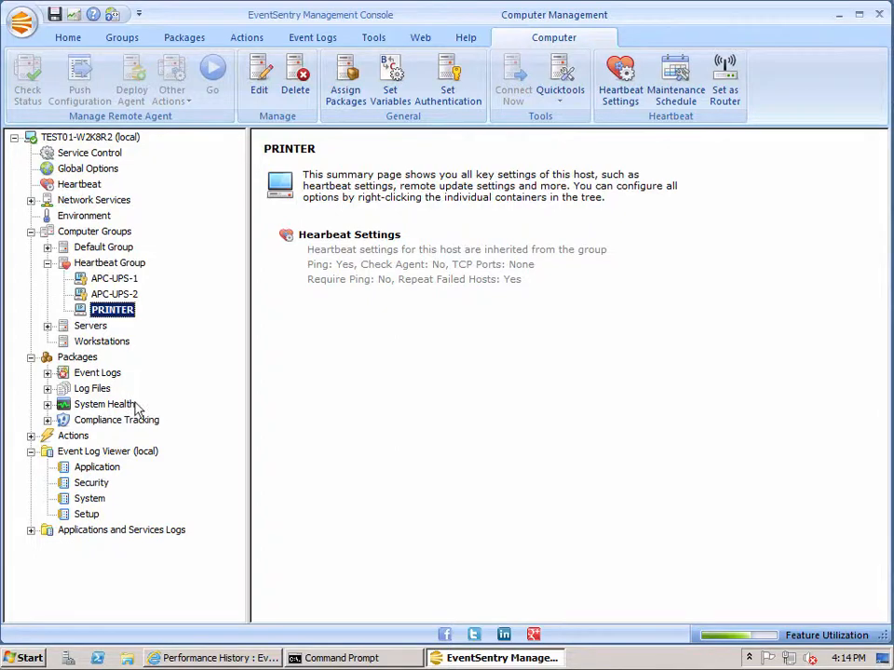
click(117, 317)
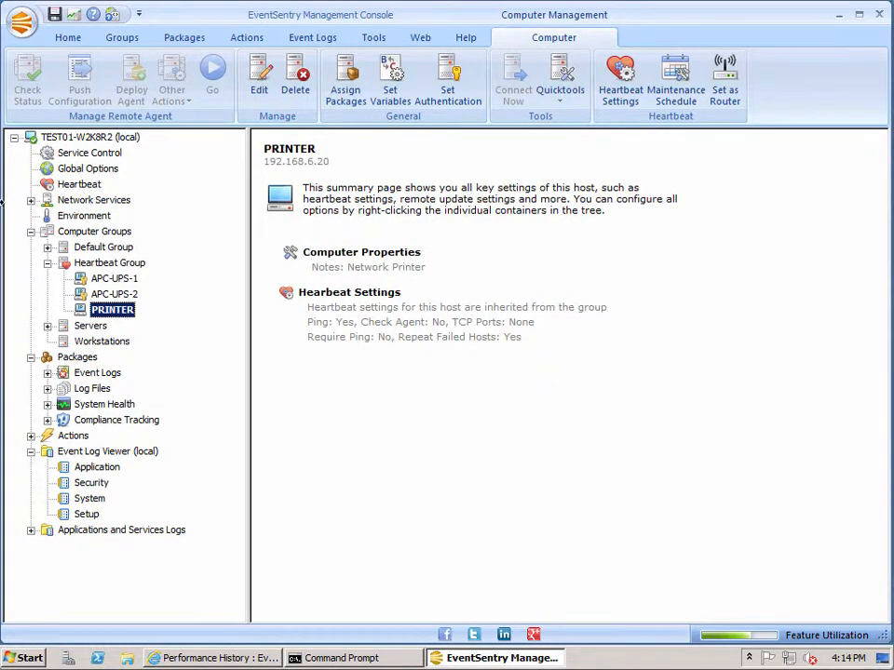
Check the PRINTER host from the Heartbeat Group's customization list and widen the Extended Information column to read its details
click(107, 262)
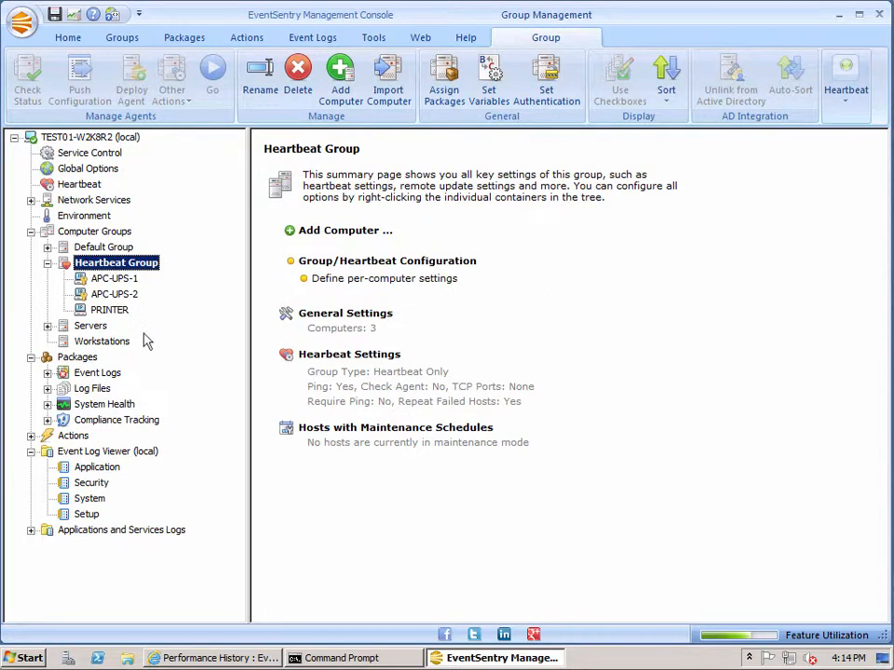
click(845, 102)
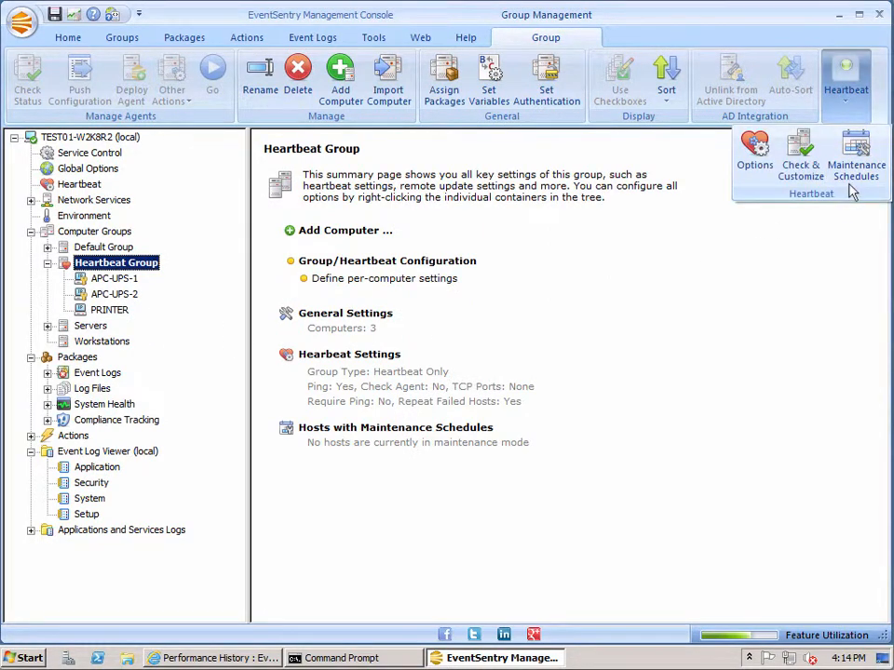
click(801, 166)
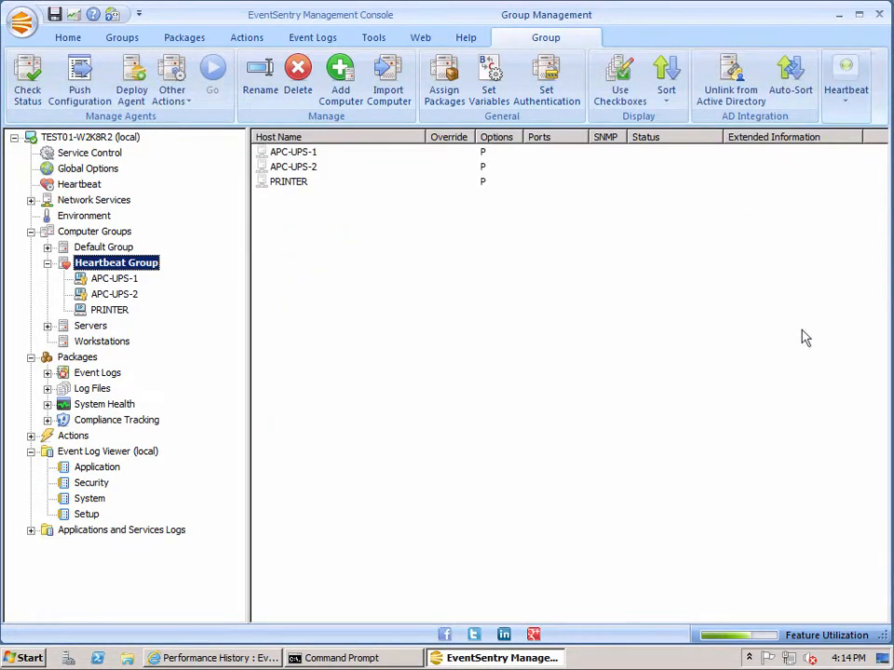
click(299, 183)
right_click(301, 186)
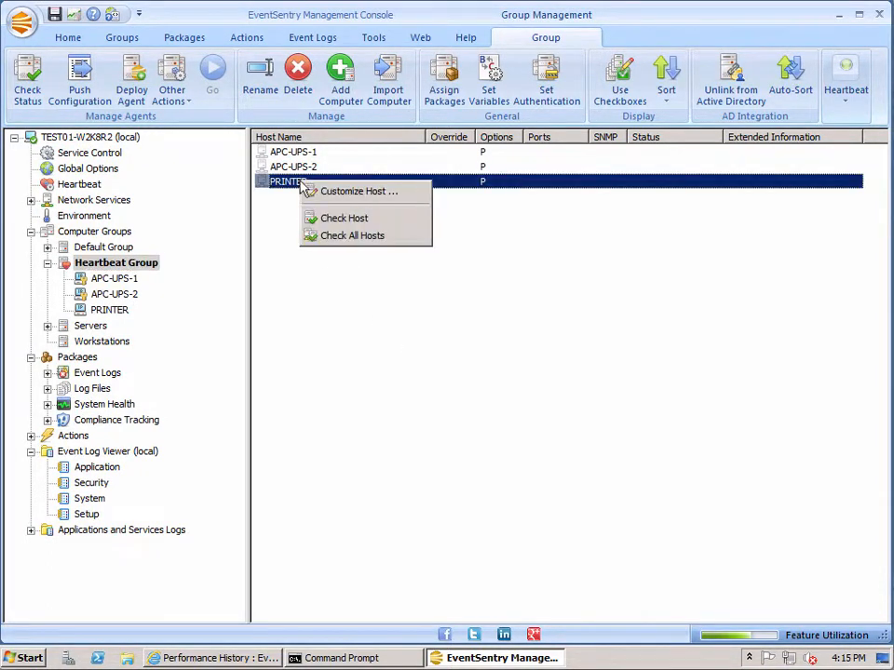
click(349, 220)
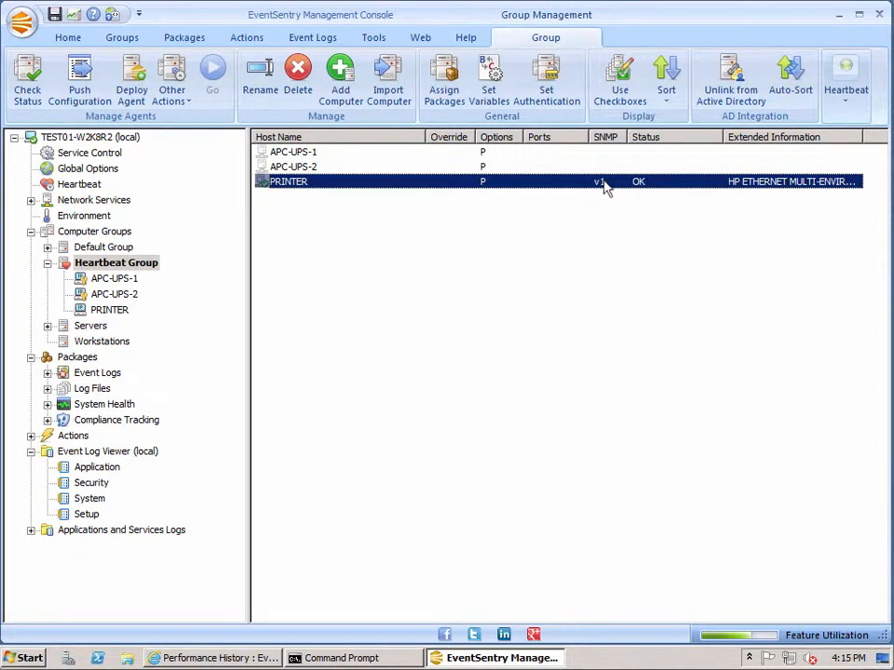
double_click(862, 136)
drag(647, 615, 609, 640)
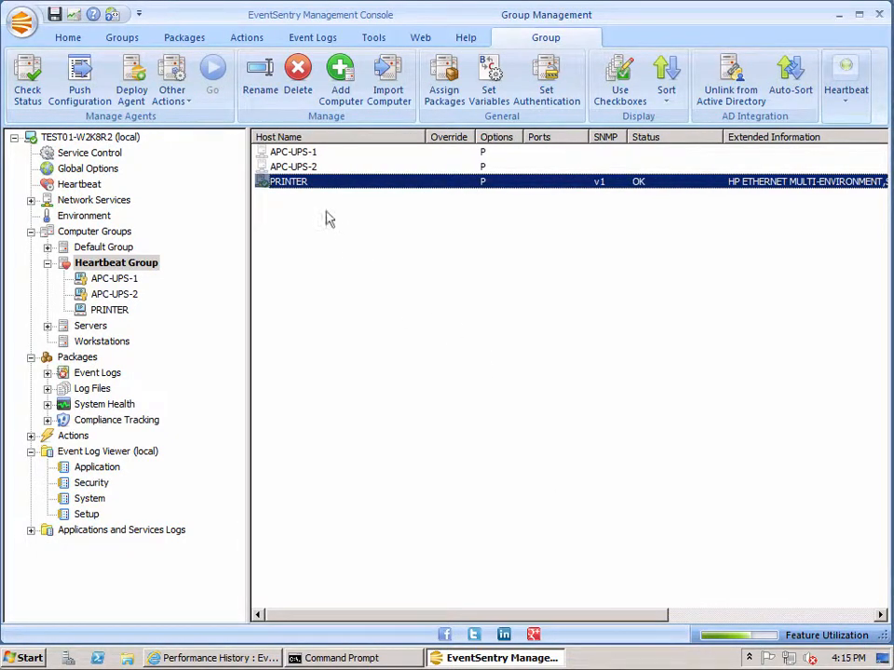
click(296, 166)
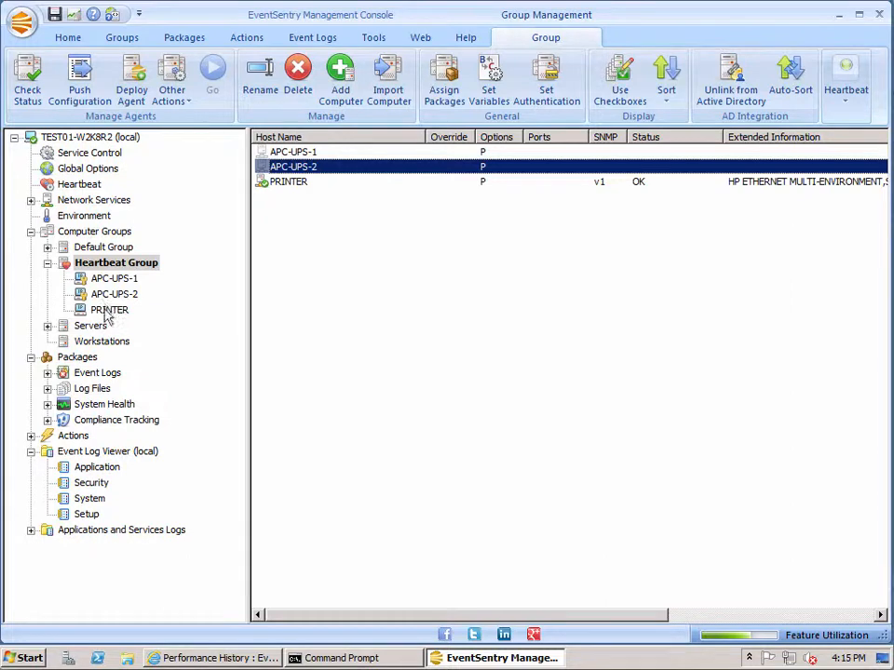
Assign the SNMP account "APC v1/v2c" as authentication for the PRINTER host
click(109, 310)
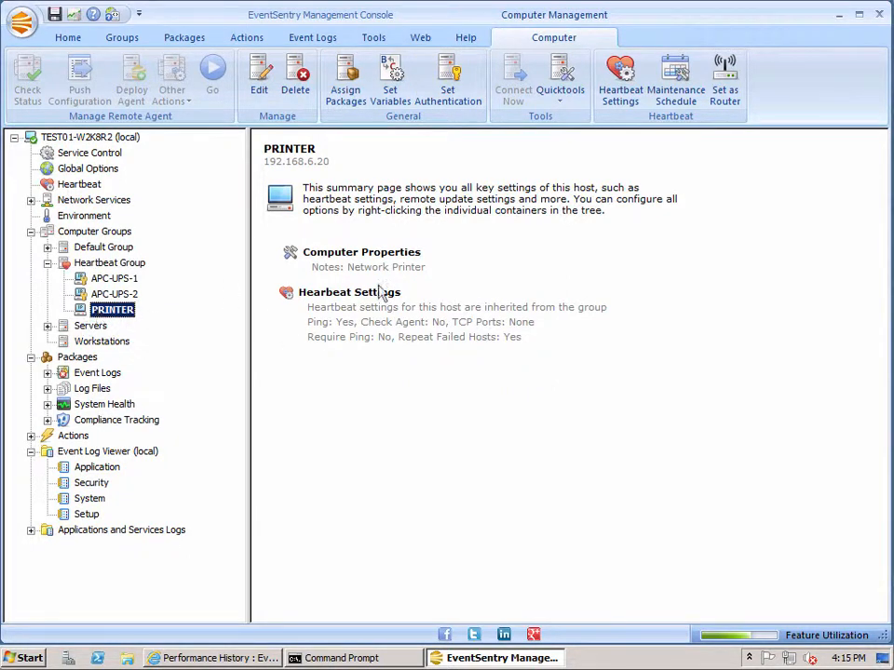
click(460, 93)
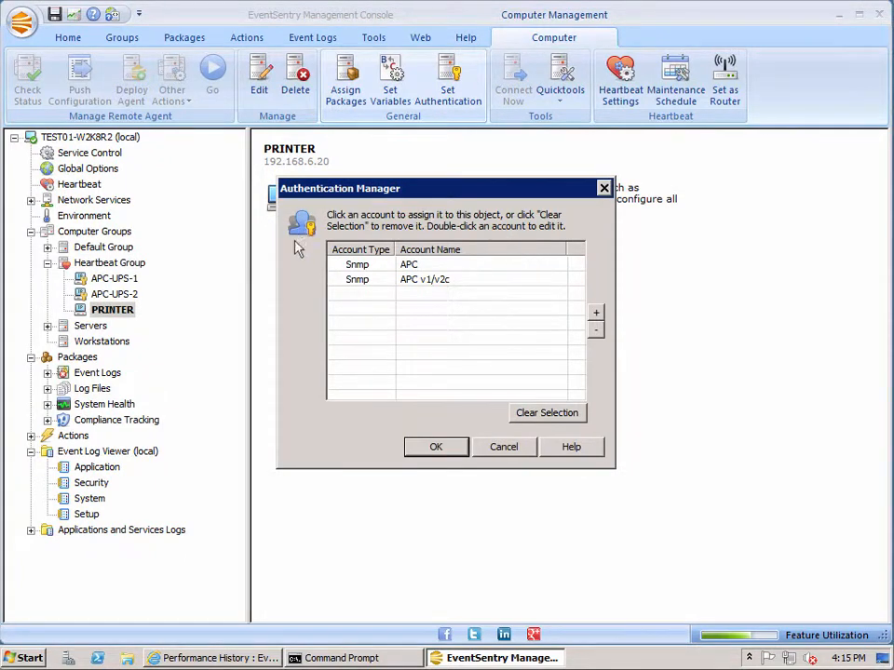
click(417, 282)
click(439, 450)
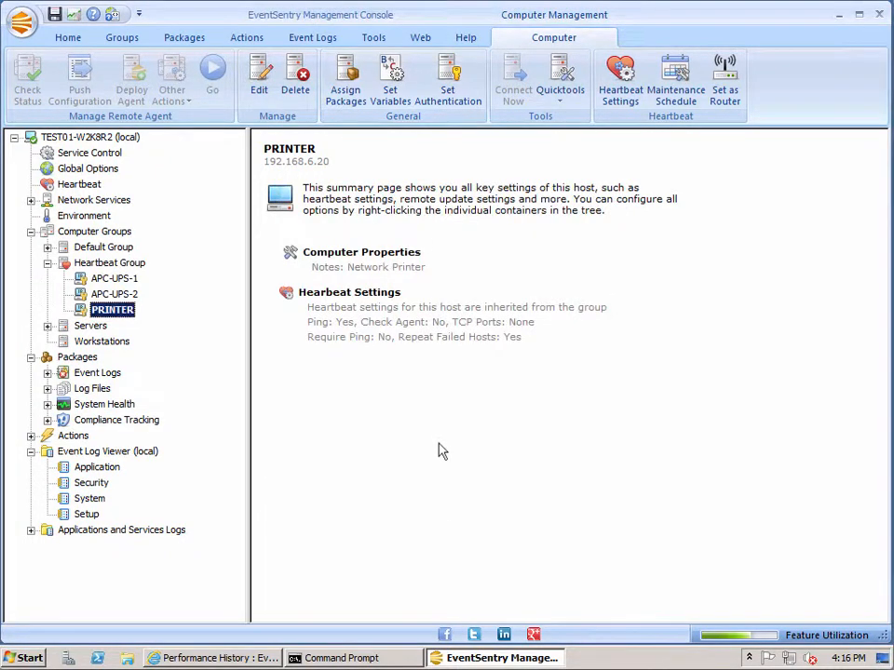
click(117, 310)
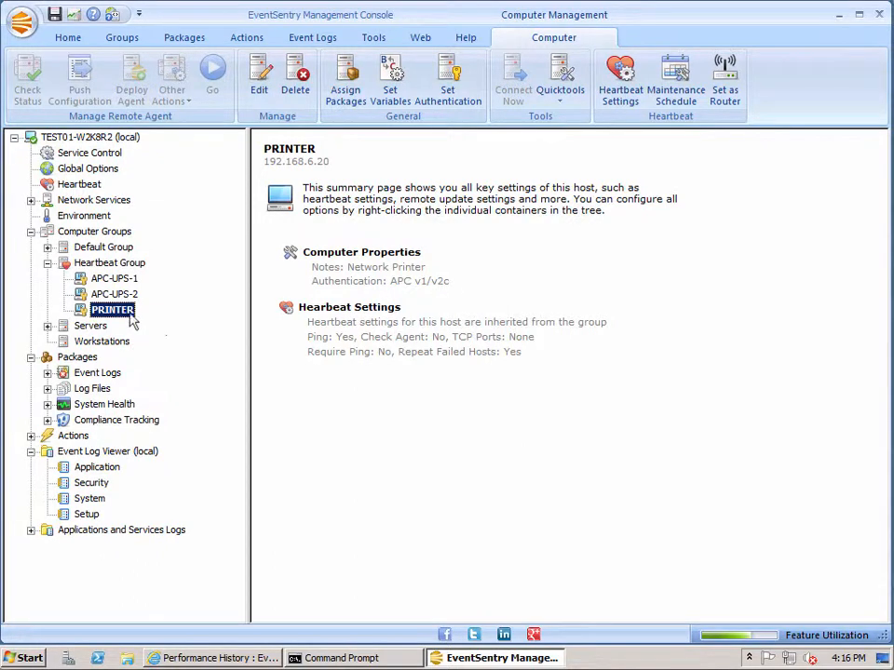
Create an SNMP account named "Snmp Public" with the community "public" in the PRINTER host's Authentication Manager
click(449, 94)
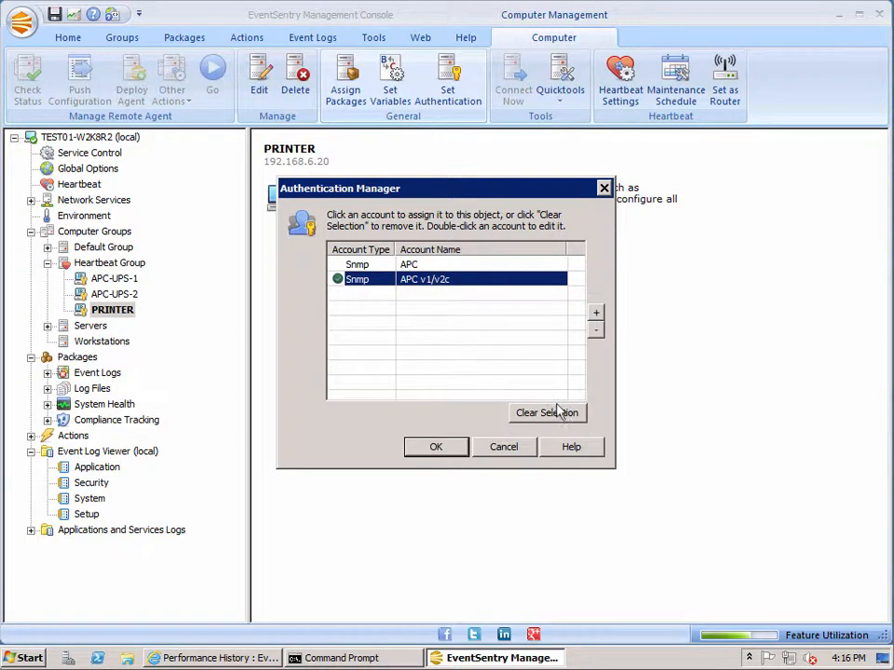
click(596, 313)
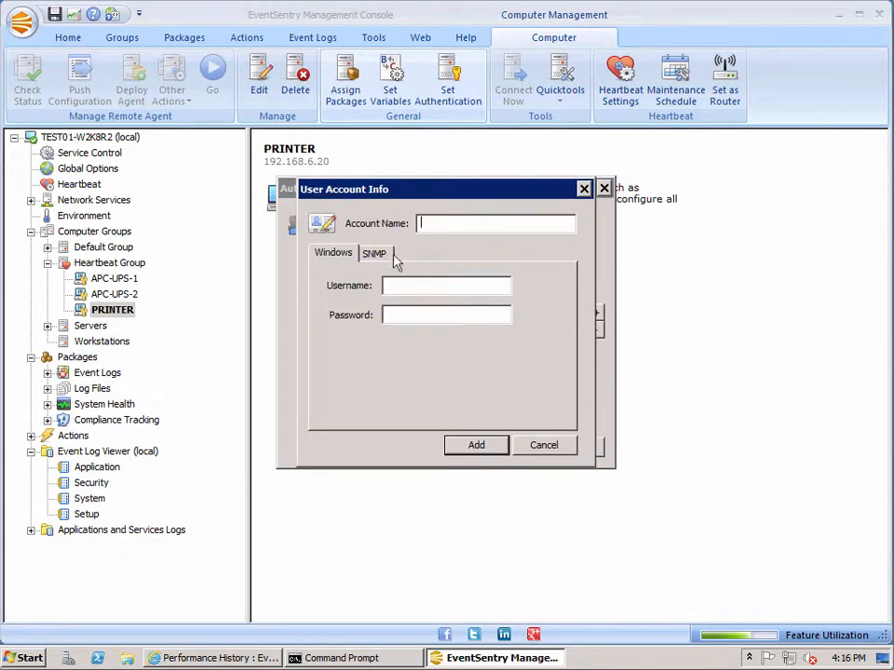
click(375, 253)
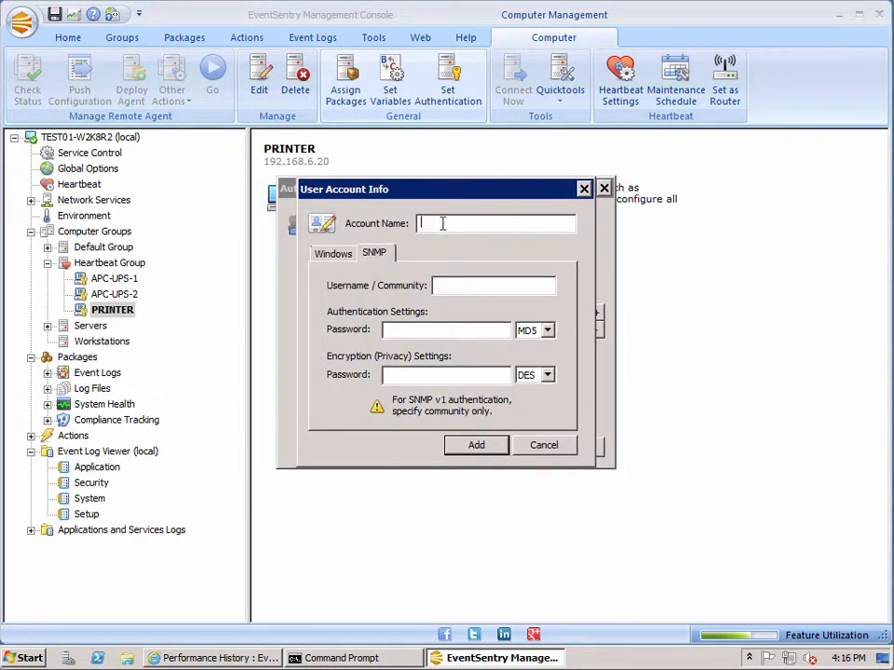
text(Snmp Public)
click(472, 287)
text(public)
click(476, 445)
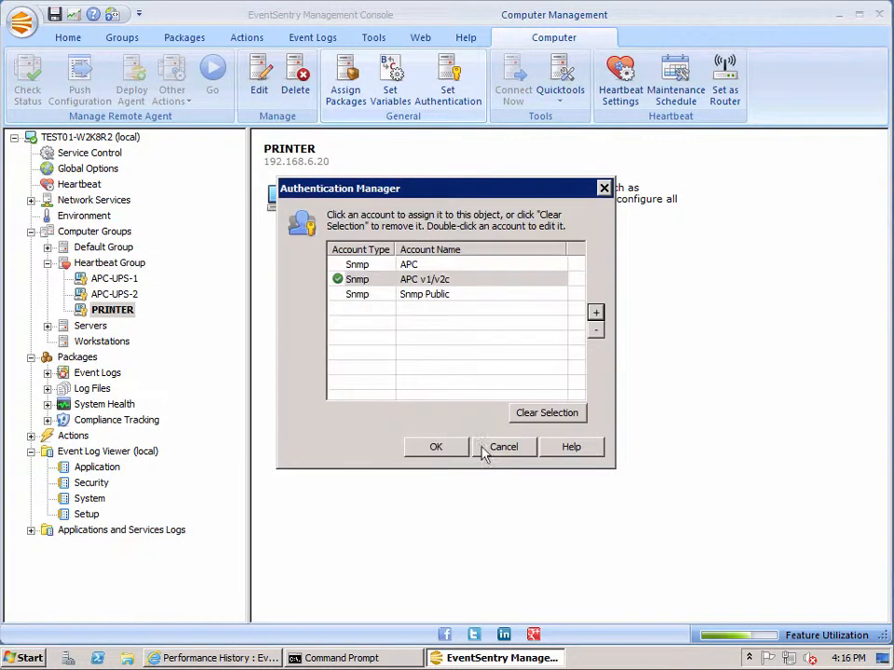
Assign the "Snmp Public" account to the PRINTER host and show the host's summary
click(405, 296)
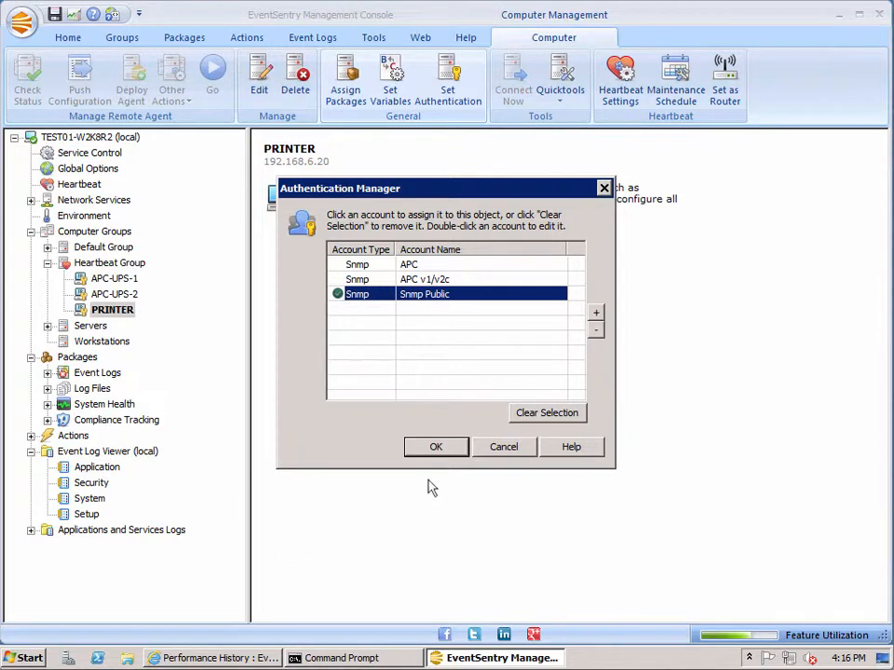
click(437, 448)
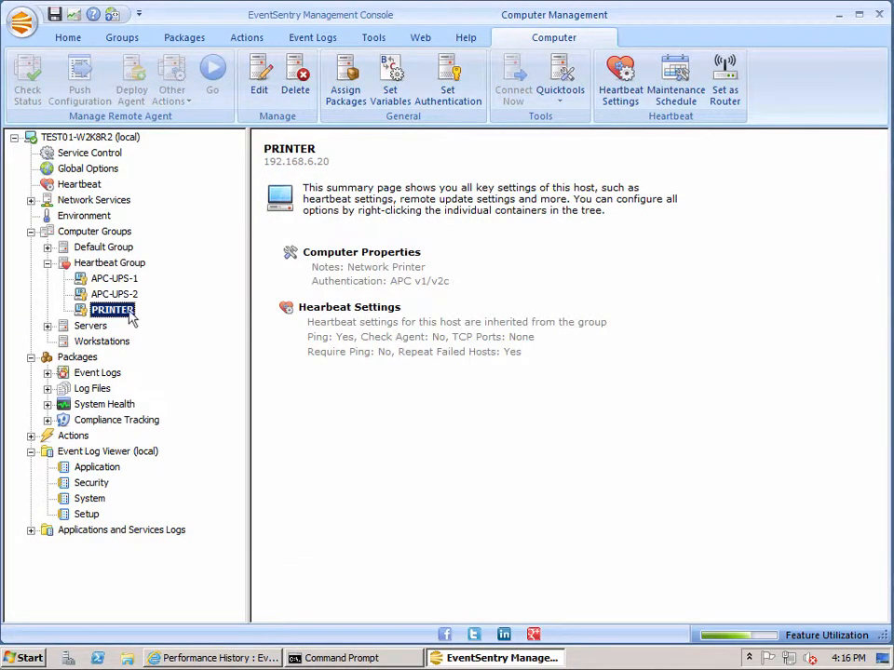
click(131, 314)
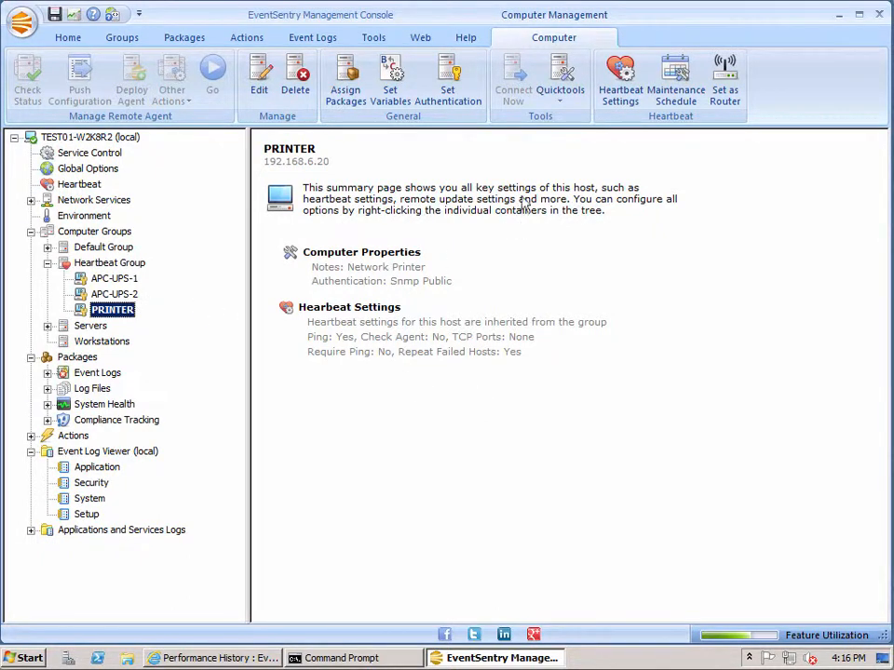
Clear the authentication account assigned to the PRINTER host
click(448, 84)
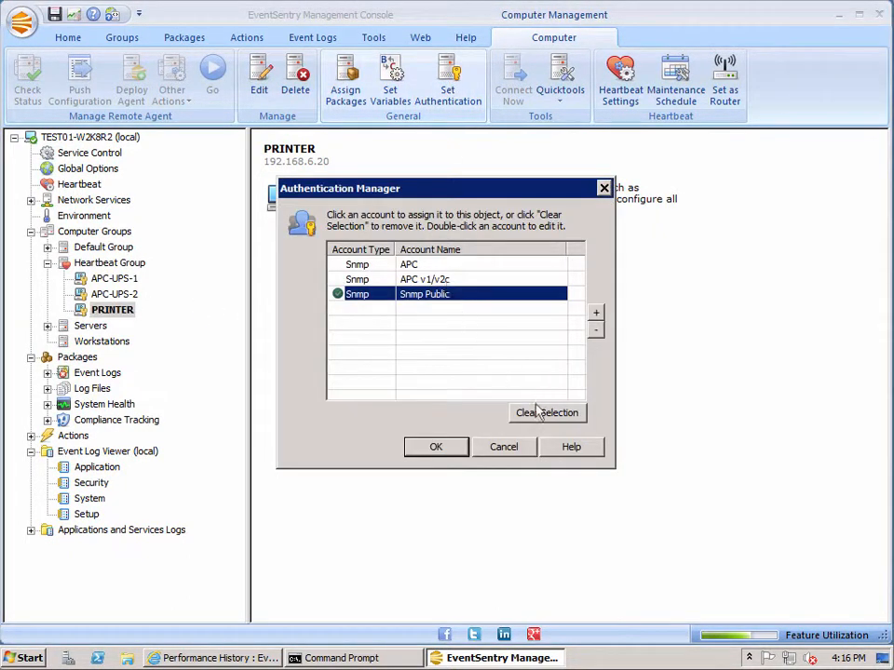
click(540, 416)
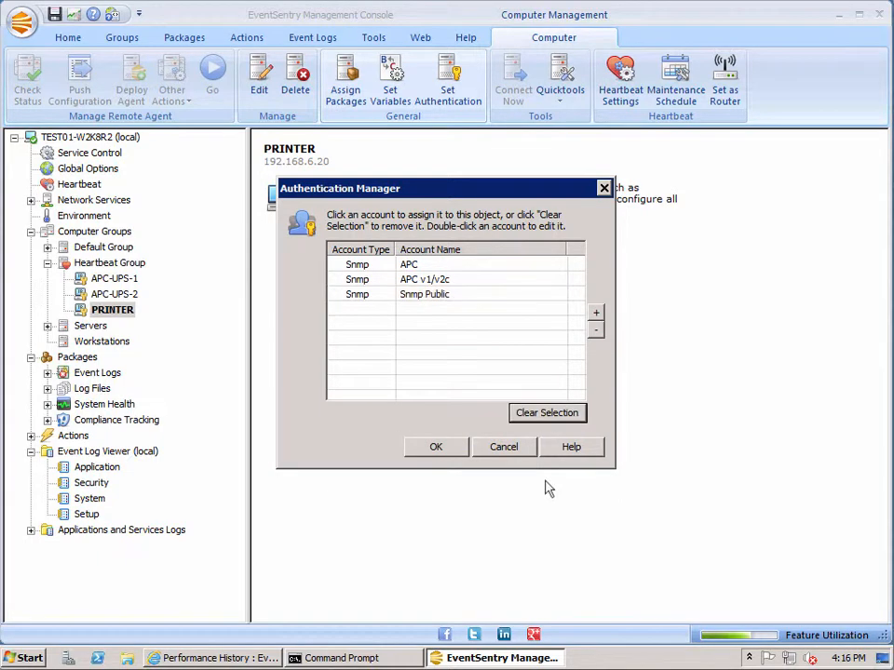
click(451, 453)
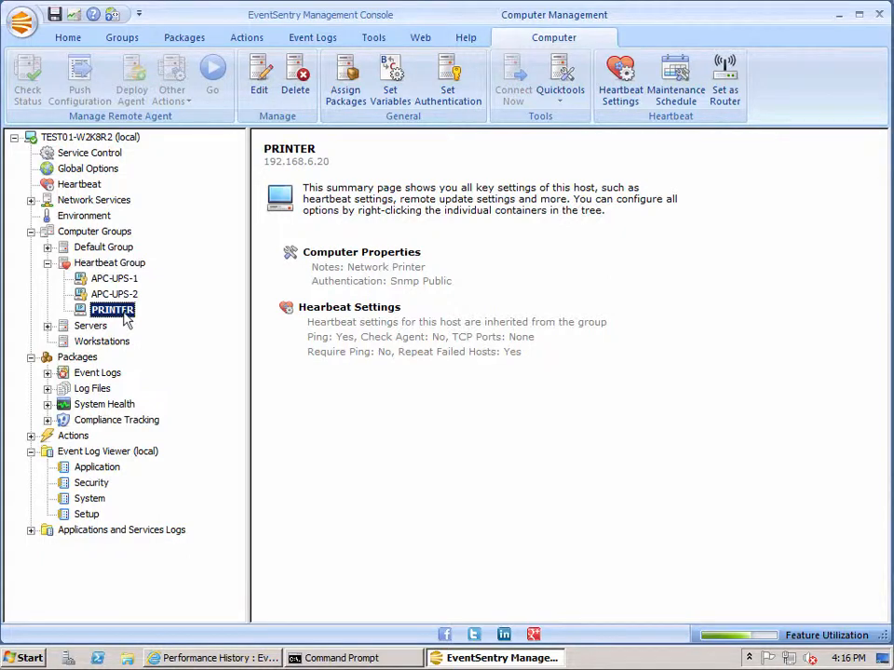
Open the Heartbeat Group's heartbeat configuration to review its group, ping and TCP options
click(117, 266)
click(303, 261)
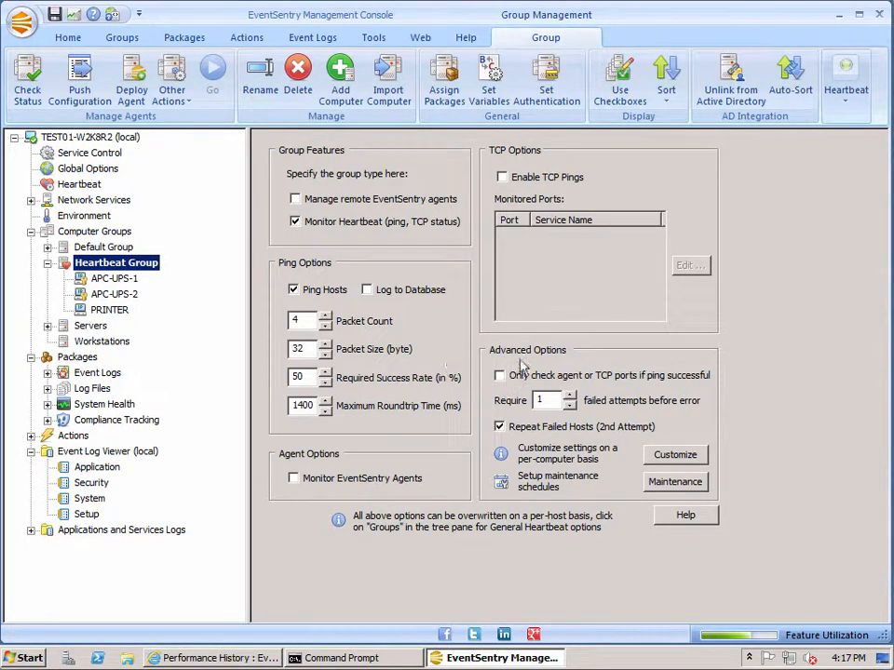
Override the group's heartbeat options for the PRINTER host by setting its required ping success rate to 100%
click(105, 310)
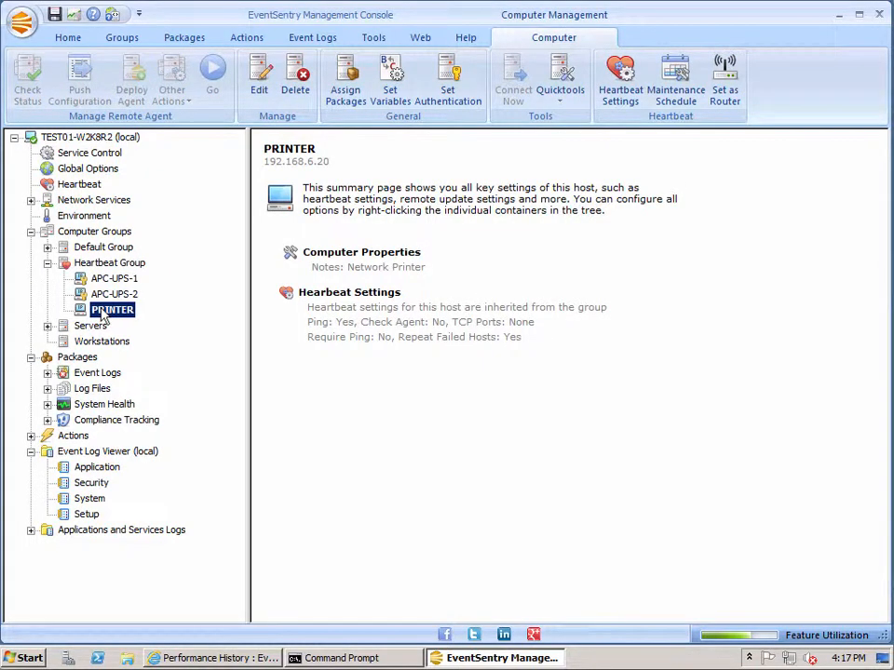
right_click(102, 313)
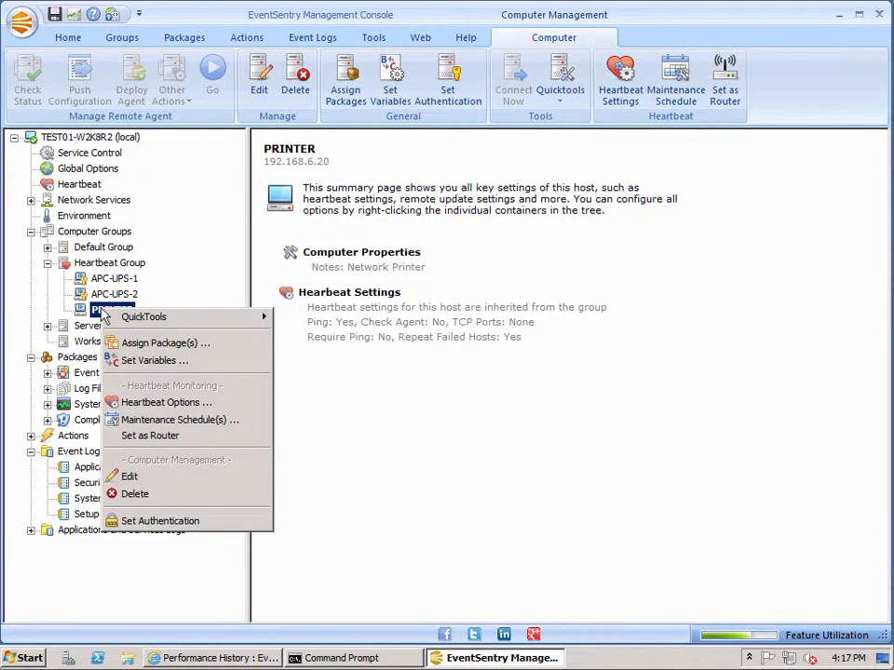
click(154, 402)
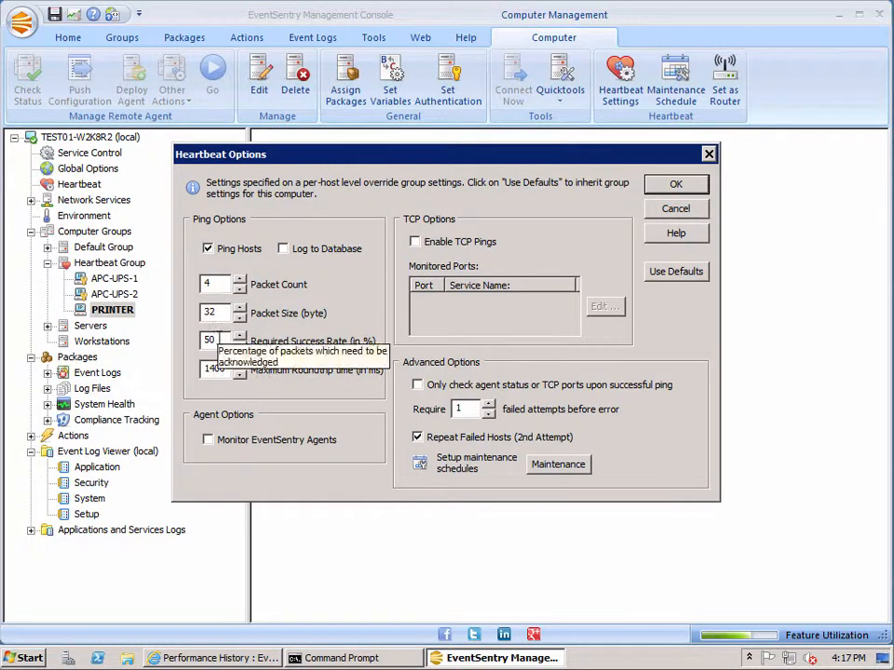
double_click(219, 340)
text(100)
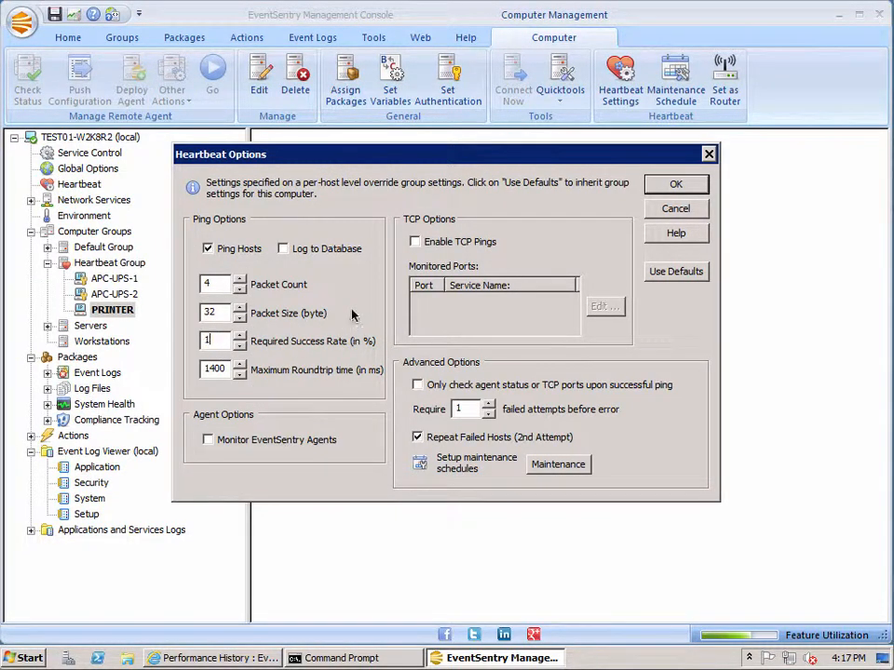
click(676, 185)
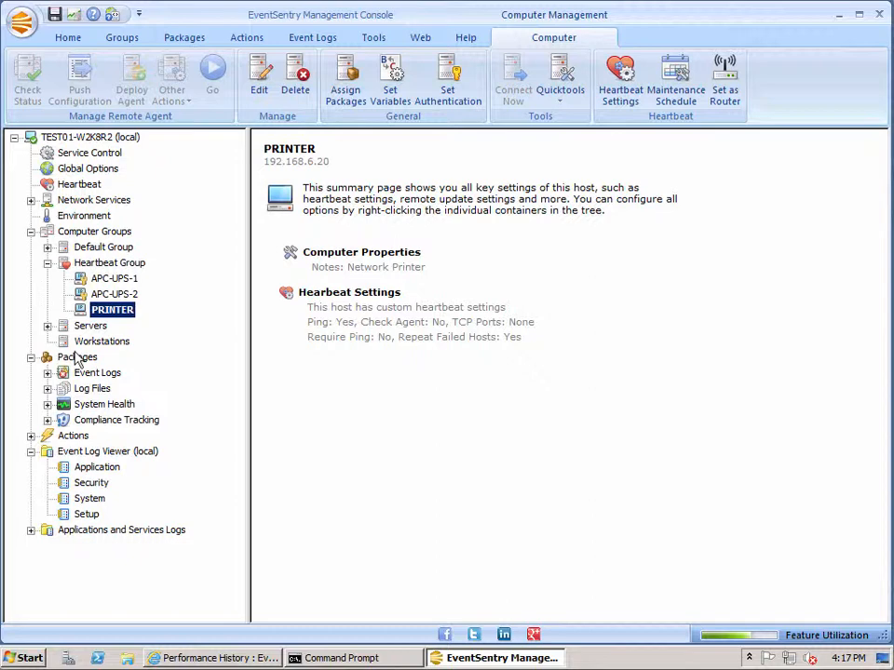
Assign the HP Printers system health package to the PRINTER host
click(344, 91)
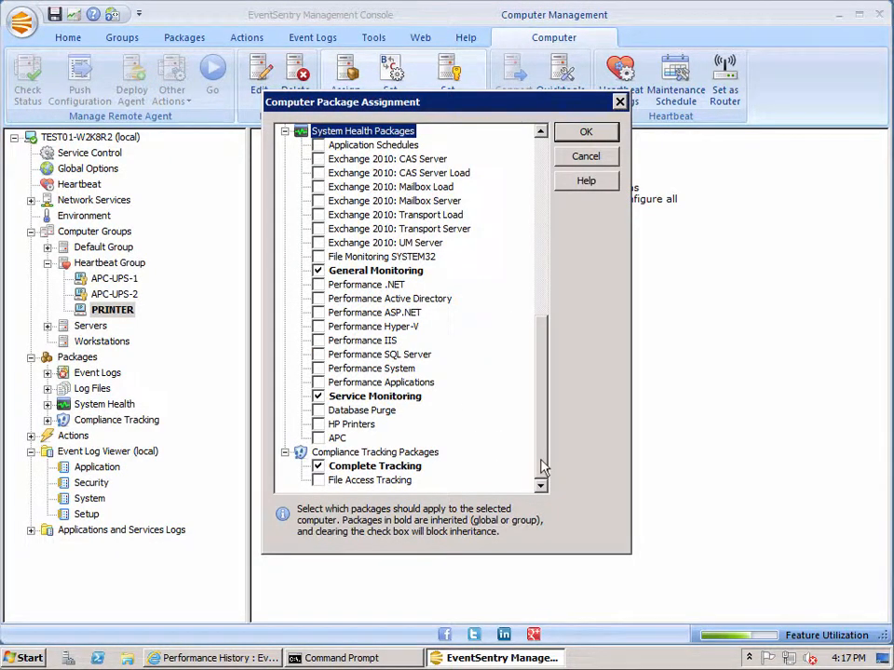
click(318, 424)
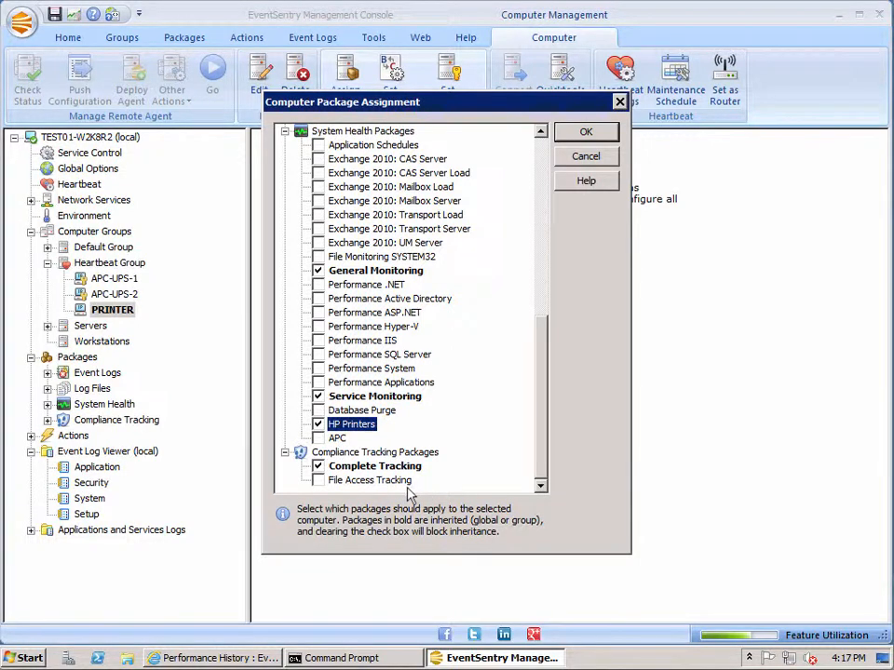
click(600, 133)
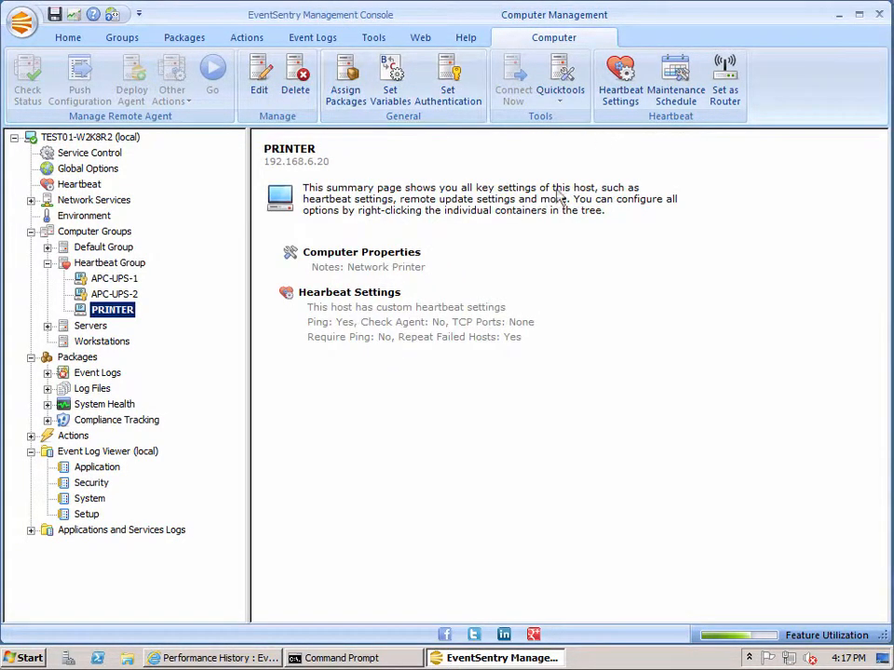